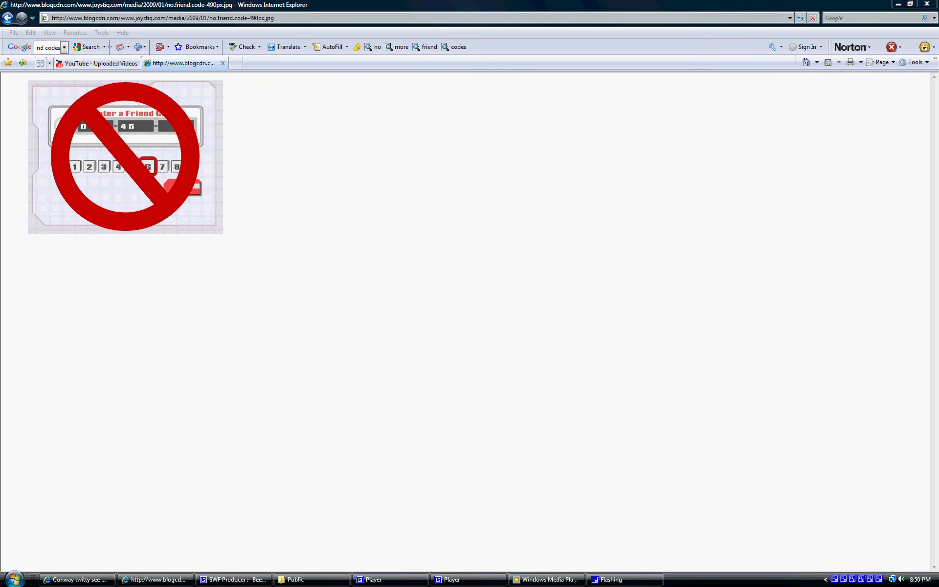
Step: With the no-friend-codes image still shown, bring up the CamStudio window from its tray icon
click(835, 580)
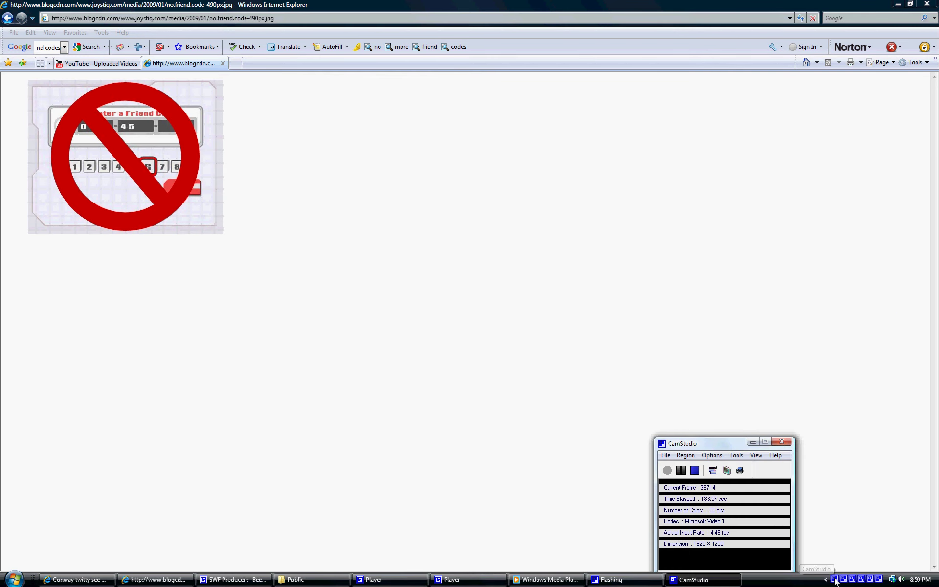